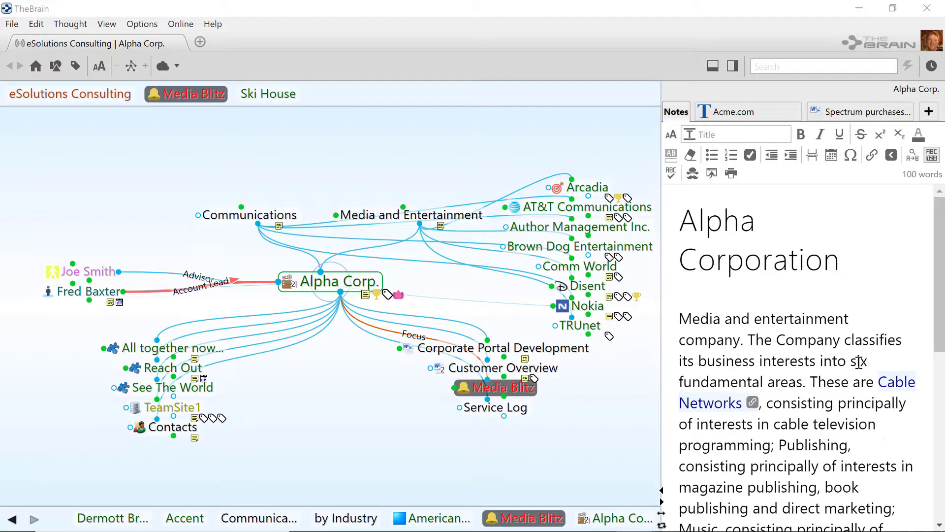
# Step: Briefly show the report area beside the map, scroll through it, then hide it again
pyautogui.click(733, 66)
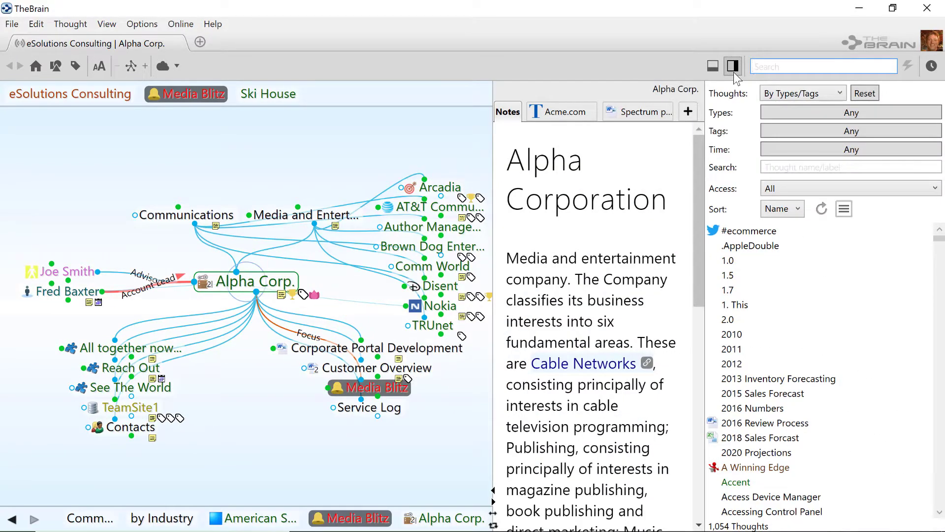
pyautogui.scroll(-3, 939, 249)
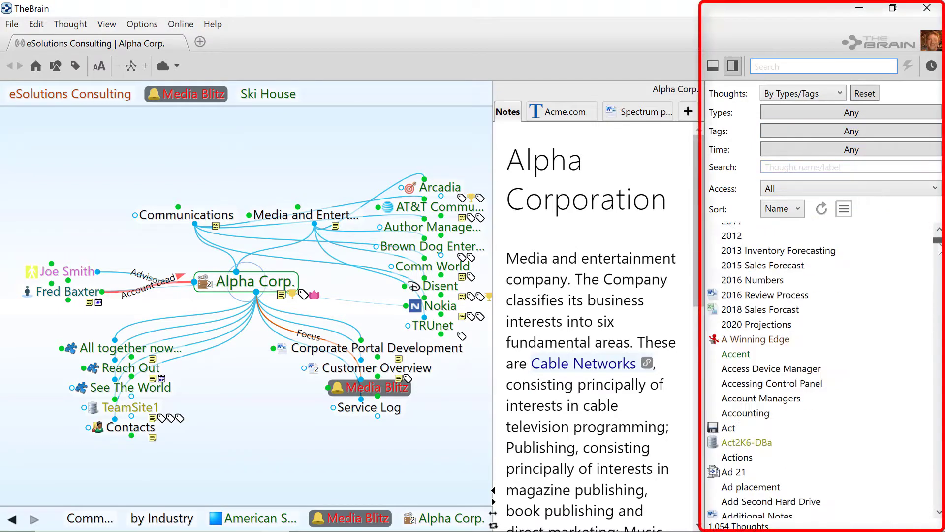
pyautogui.moveTo(939, 249); pyautogui.dragTo(935, 276)
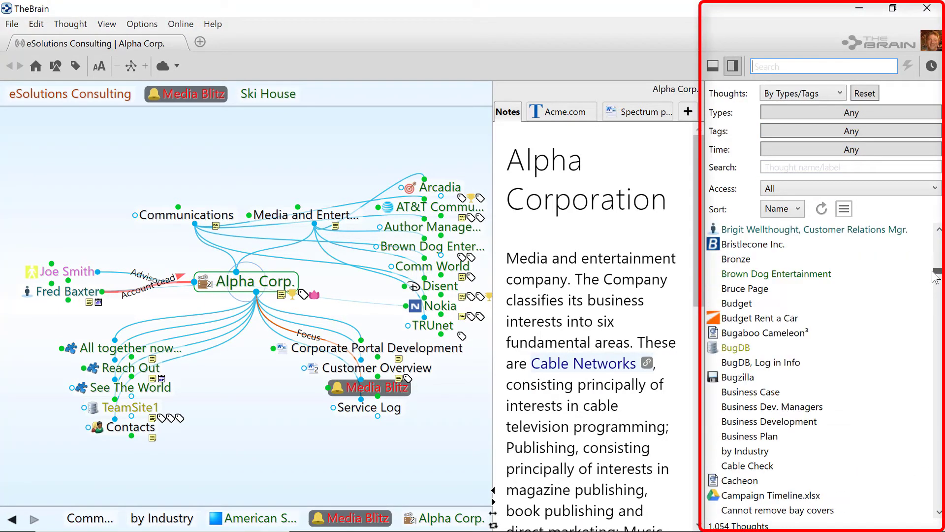
pyautogui.click(734, 69)
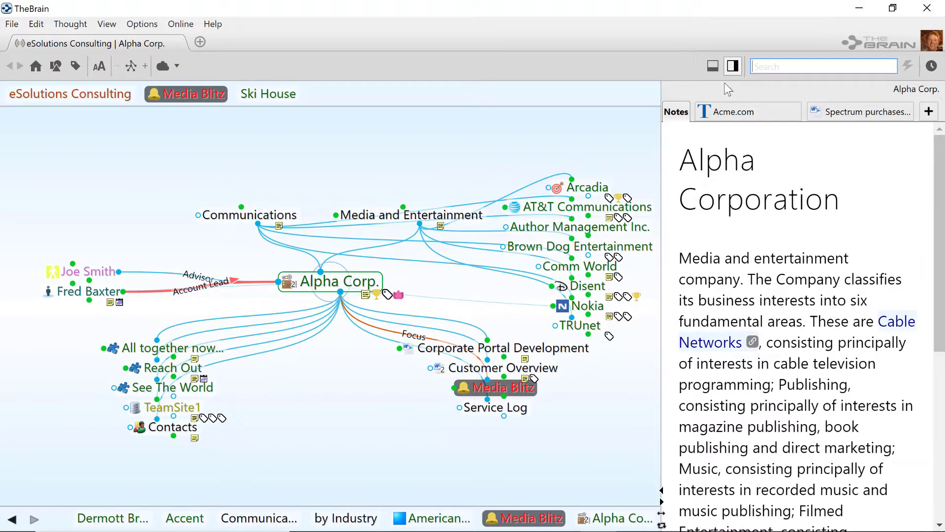
# Step: View Alpha Corp.'s change history, then the history of its Account Lead link
pyautogui.click(349, 285)
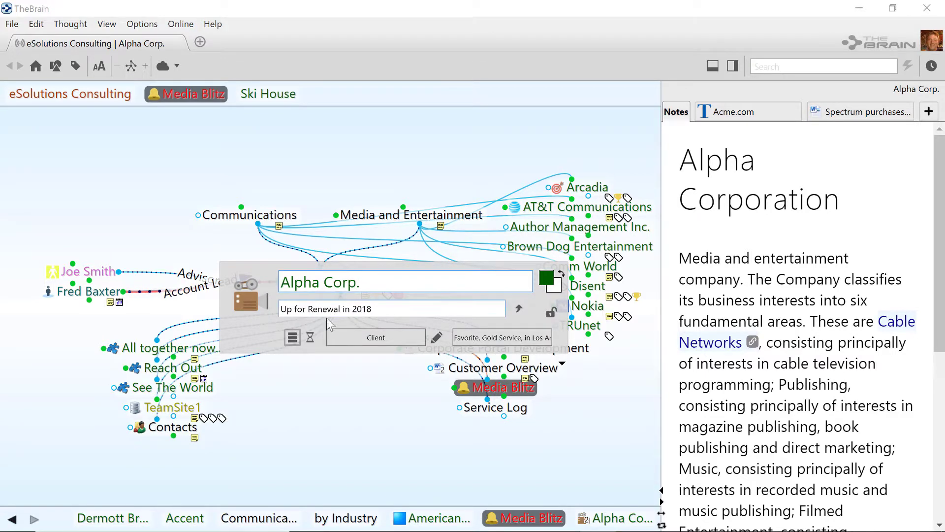
pyautogui.click(311, 338)
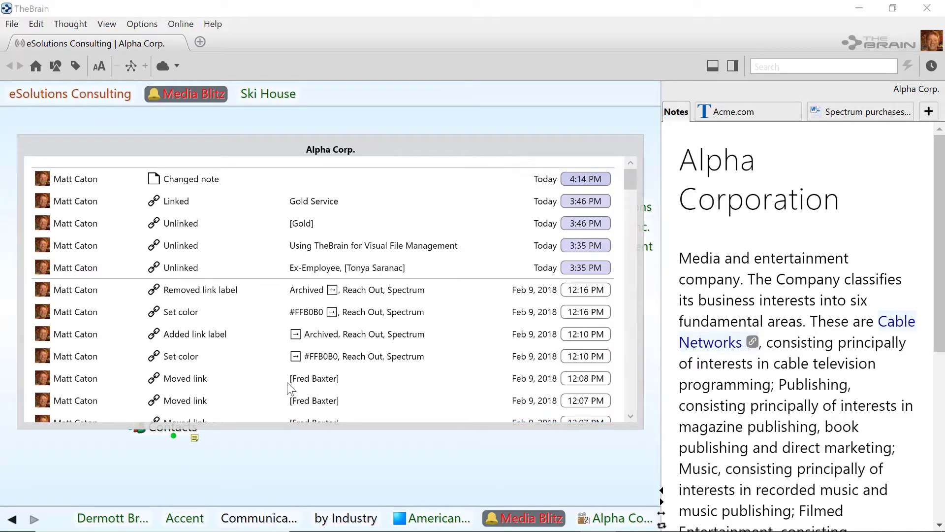
pyautogui.click(253, 439)
pyautogui.click(190, 295)
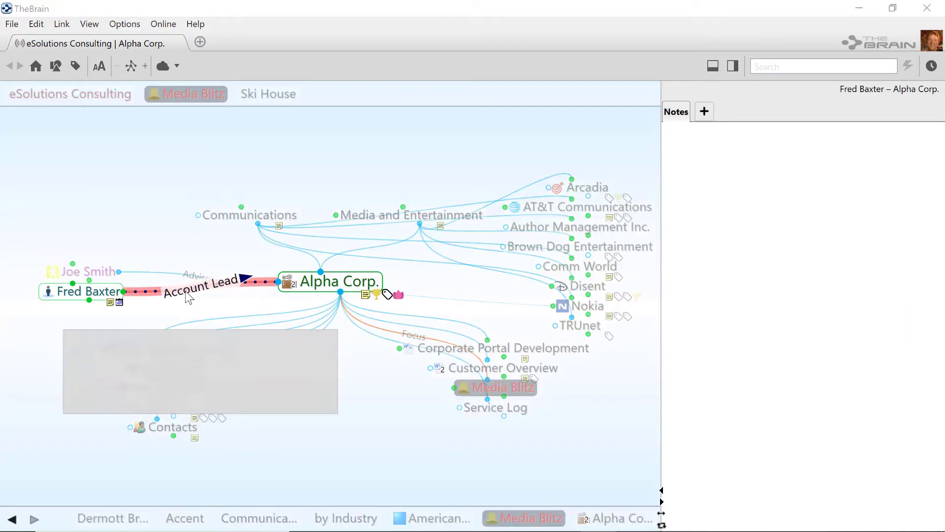
pyautogui.click(97, 399)
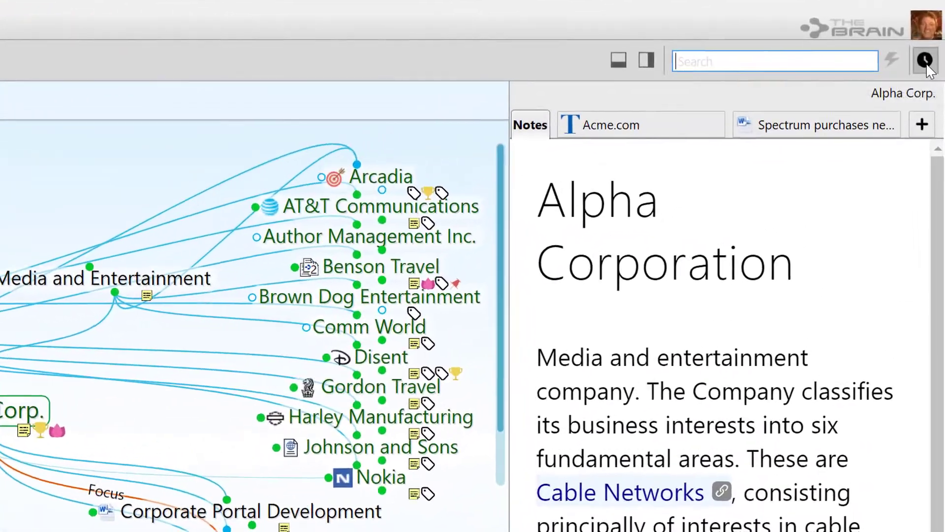
pyautogui.click(933, 59)
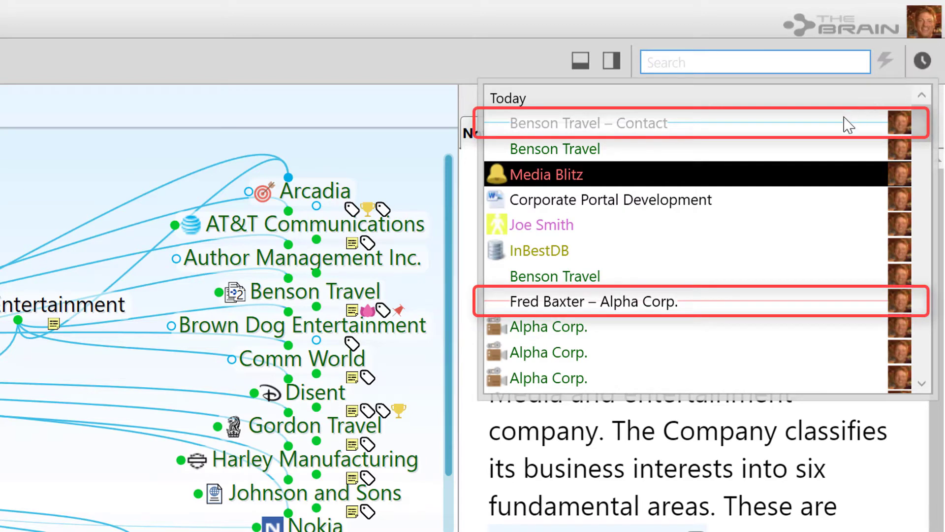
pyautogui.moveTo(842, 127)
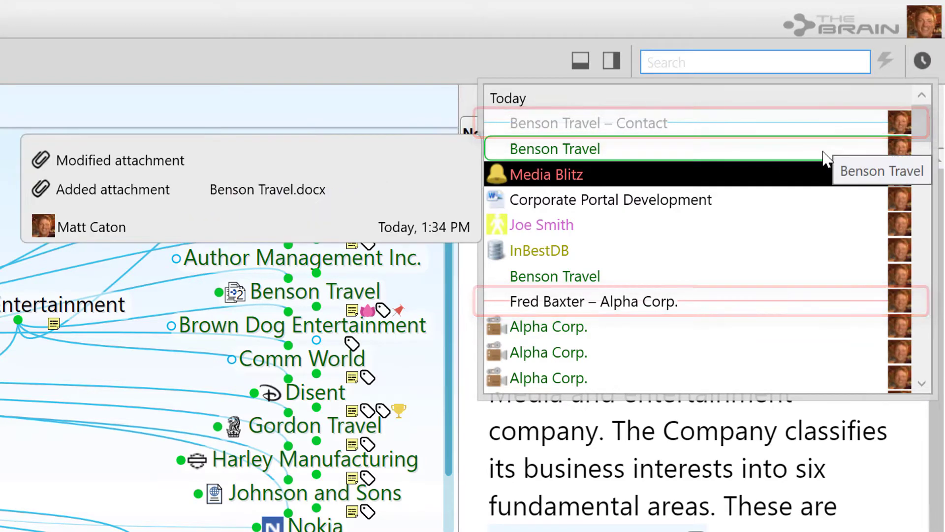
pyautogui.moveTo(816, 175)
pyautogui.moveTo(806, 202)
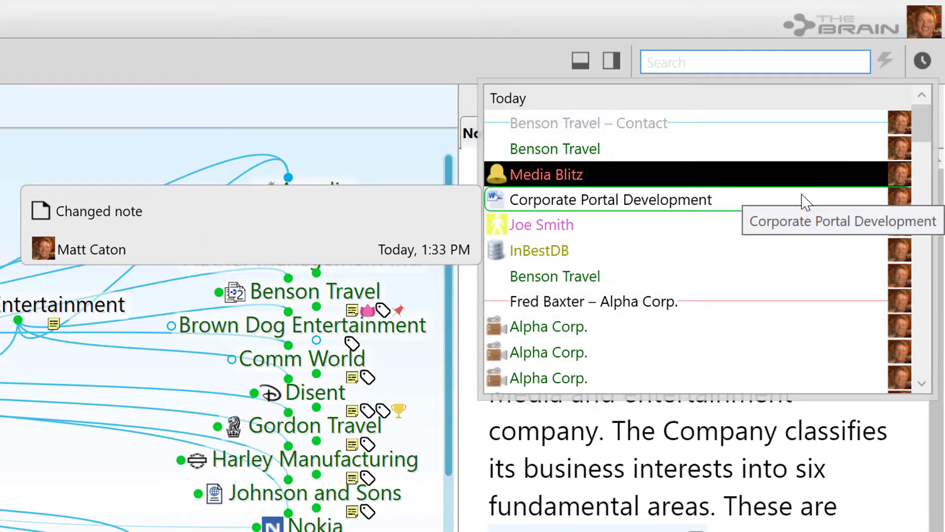
pyautogui.moveTo(603, 283)
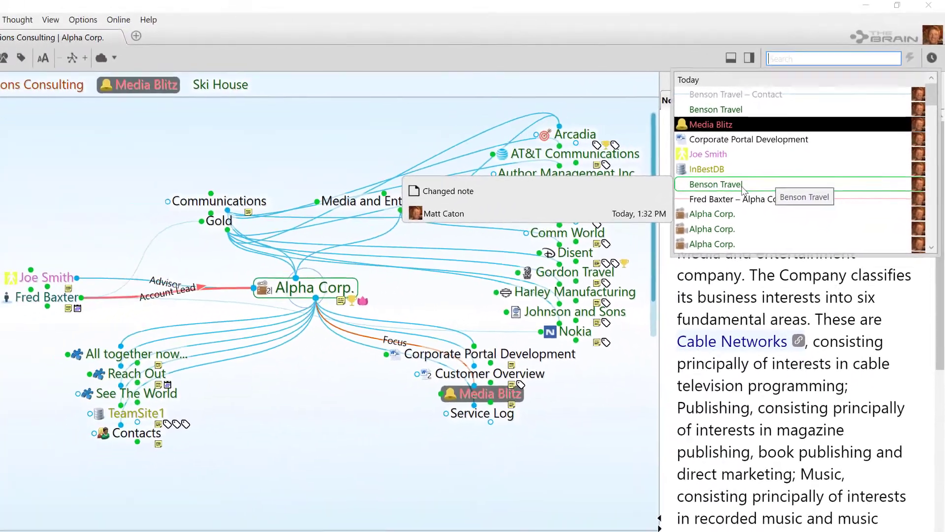
pyautogui.click(691, 221)
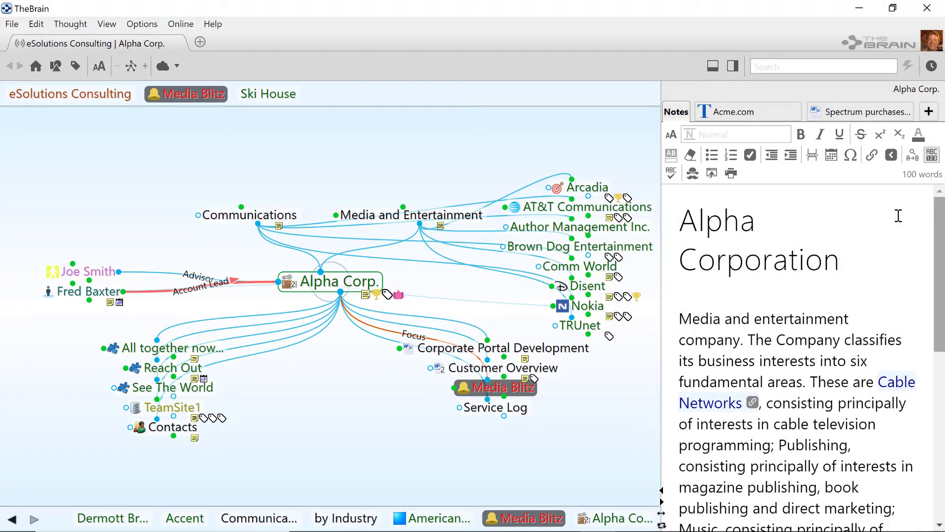
# Step: Turn on View > Report, scroll the Thoughts list, and make 'All together now...' active
pyautogui.click(107, 24)
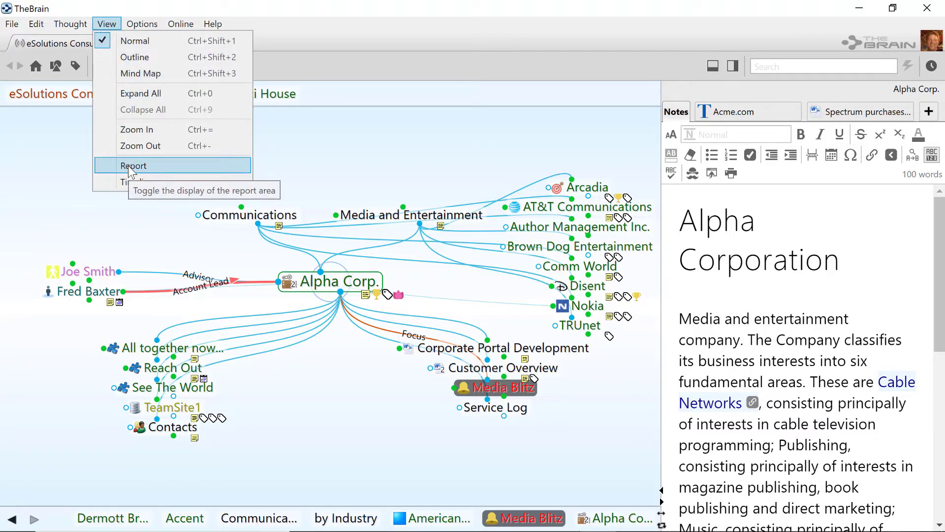
pyautogui.click(736, 65)
pyautogui.click(734, 66)
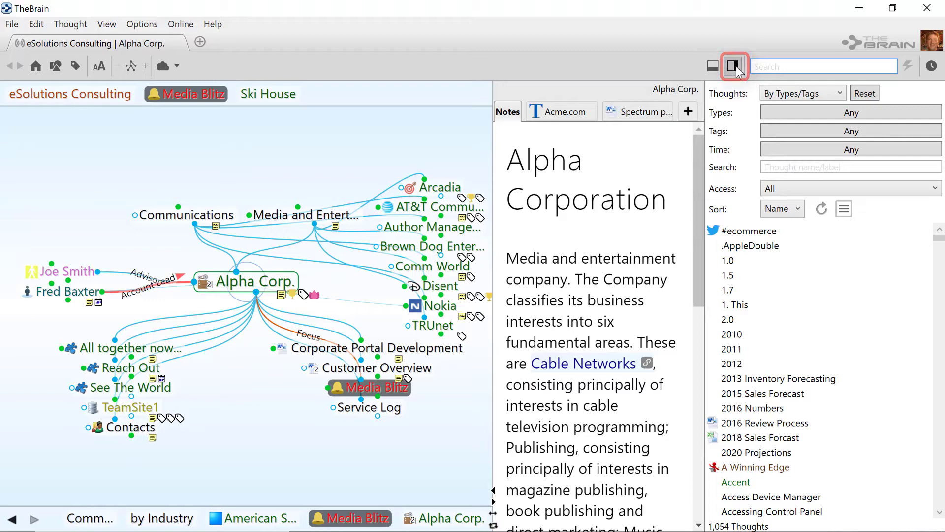
pyautogui.click(941, 249)
pyautogui.scroll(-4, 941, 251)
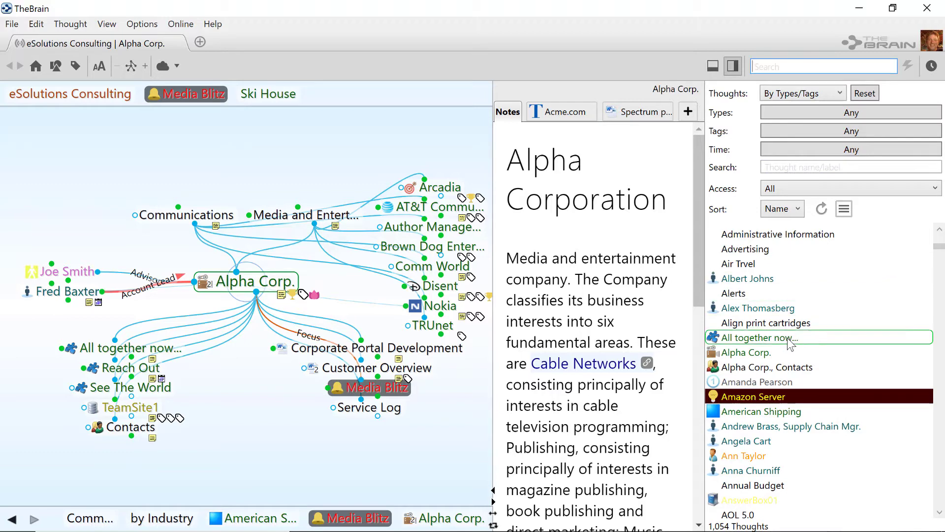
pyautogui.click(758, 338)
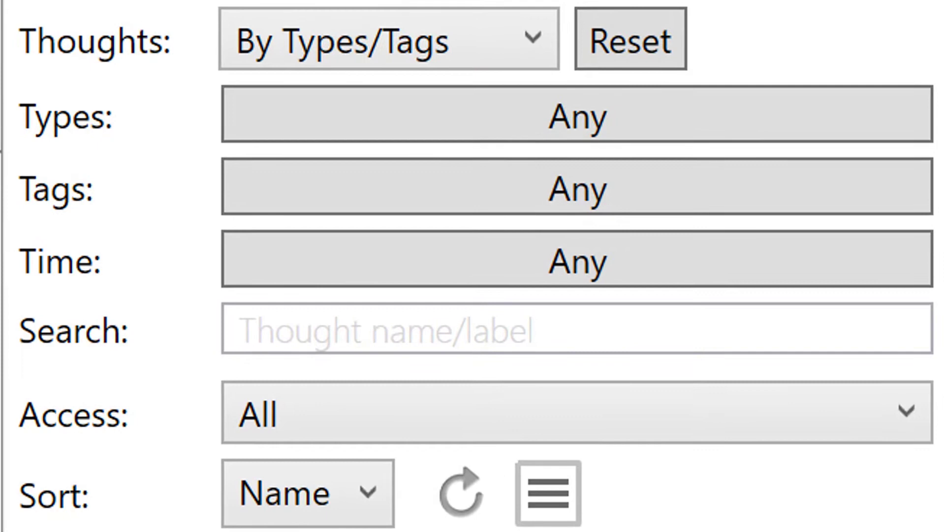
# Step: Restrict the types-and-tags report to Client type thoughts
pyautogui.click(473, 39)
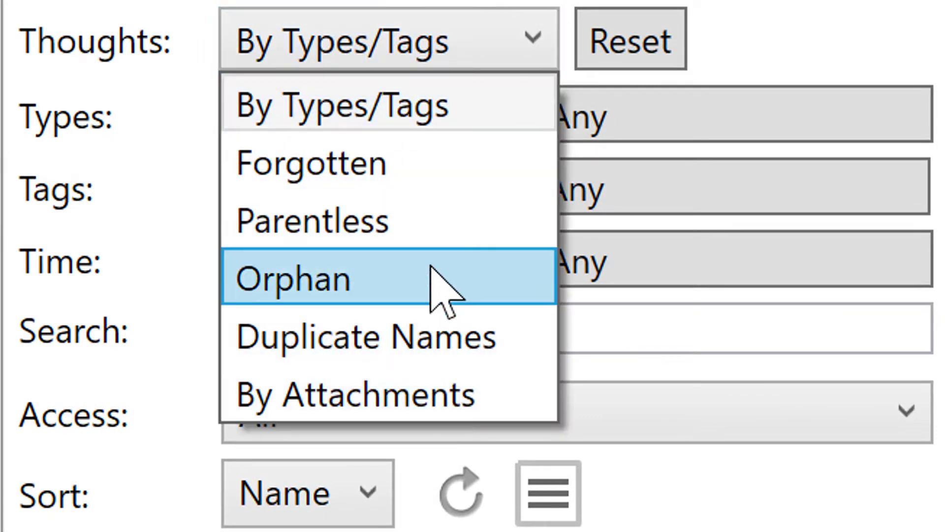
pyautogui.click(444, 112)
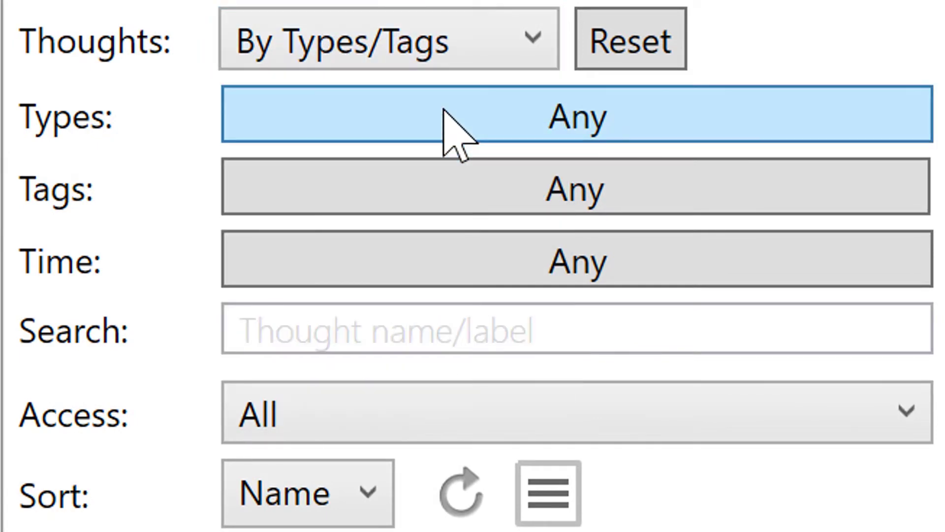
pyautogui.click(446, 112)
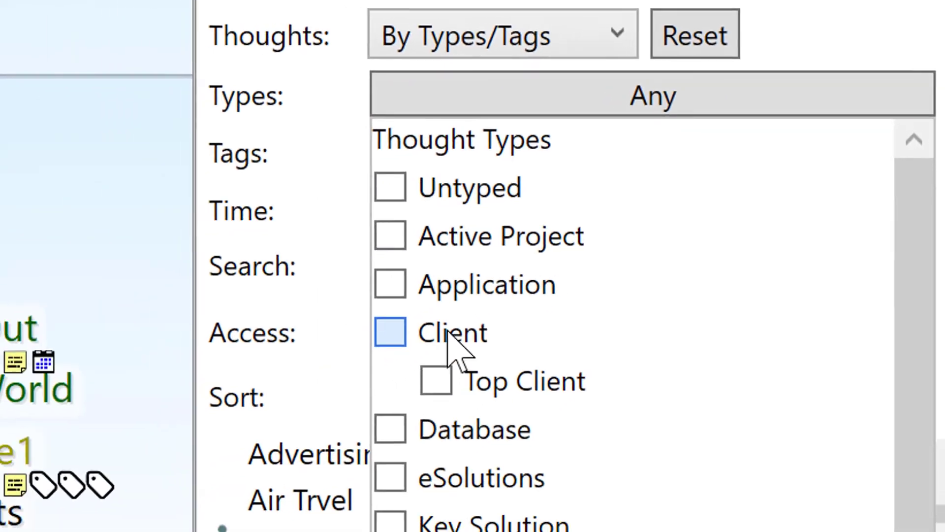
pyautogui.click(448, 332)
pyautogui.click(344, 396)
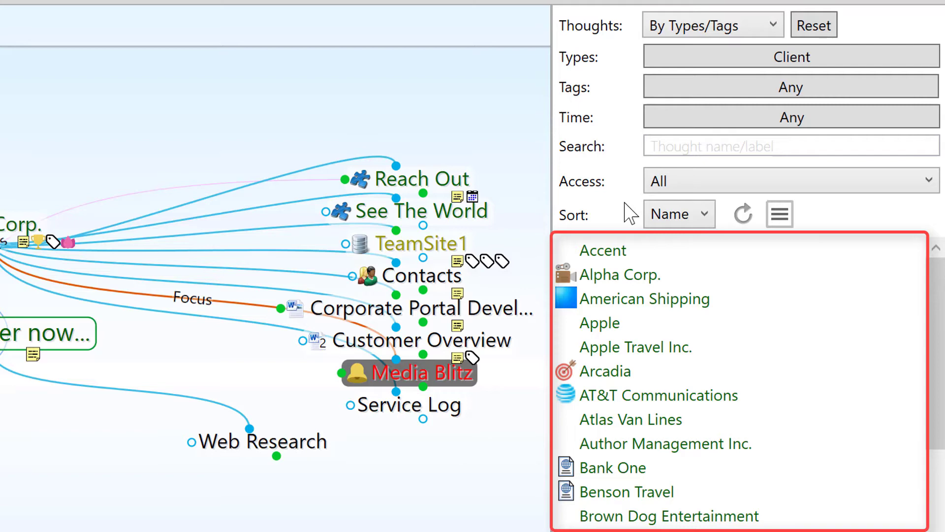
# Step: Keep Gold Service tagged clients, exclude International ones, then reset all filters to Any
pyautogui.click(747, 93)
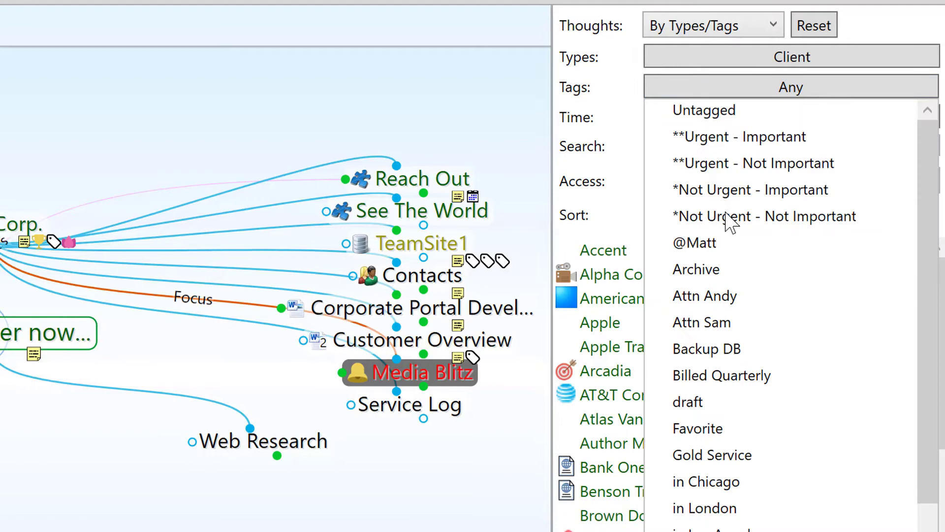
pyautogui.click(716, 455)
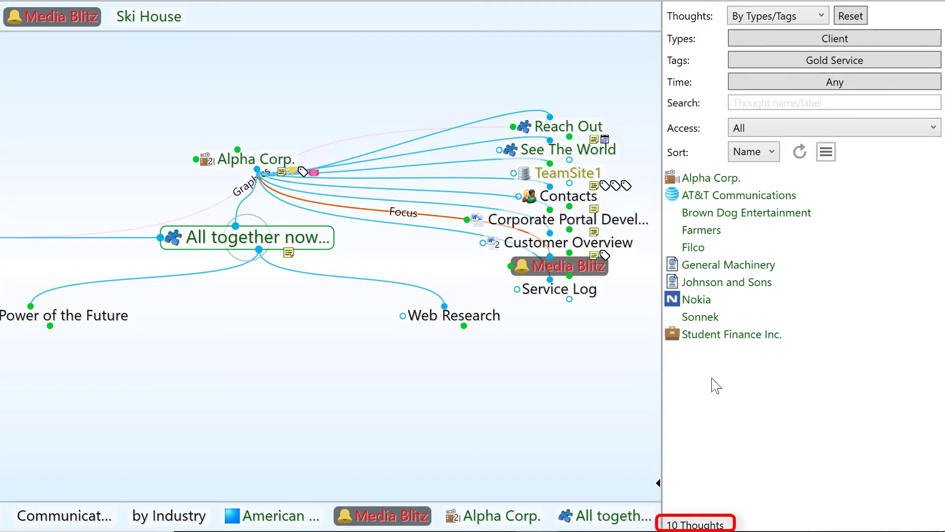
pyautogui.click(821, 63)
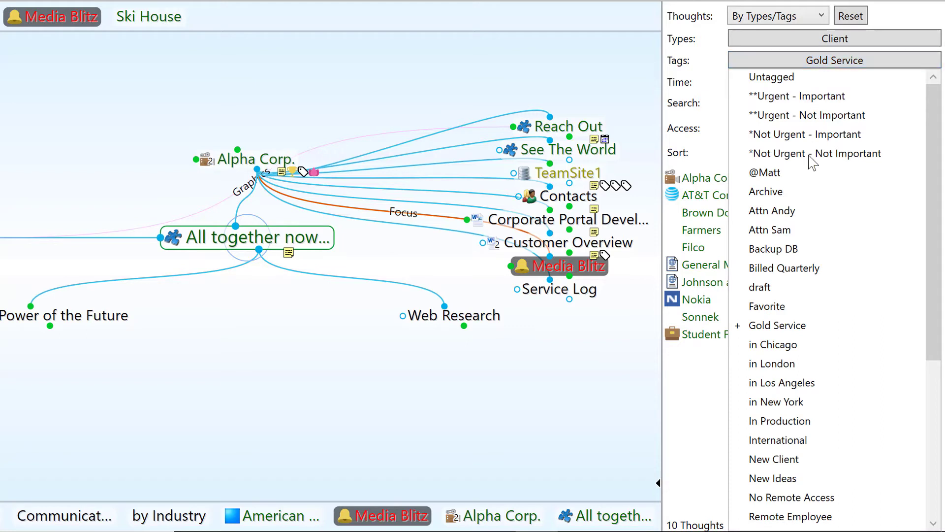
pyautogui.click(761, 440)
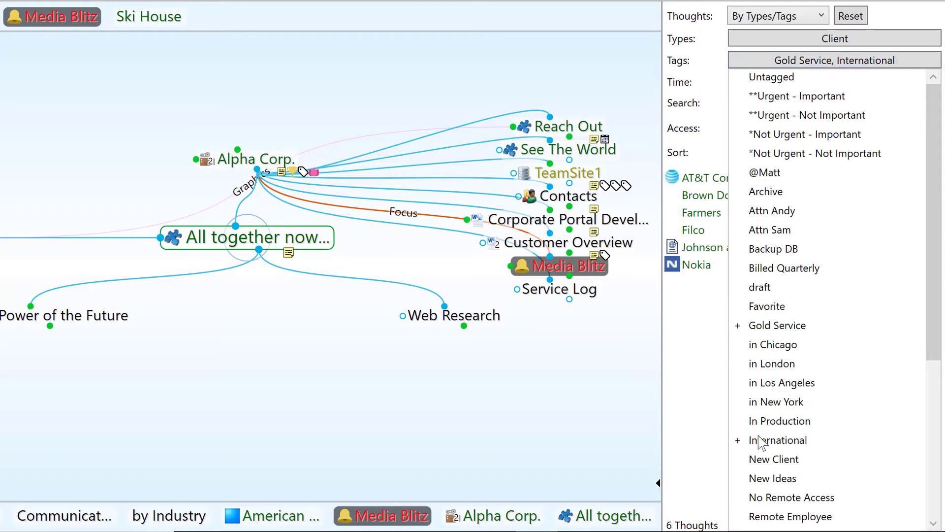
pyautogui.click(761, 441)
pyautogui.click(712, 446)
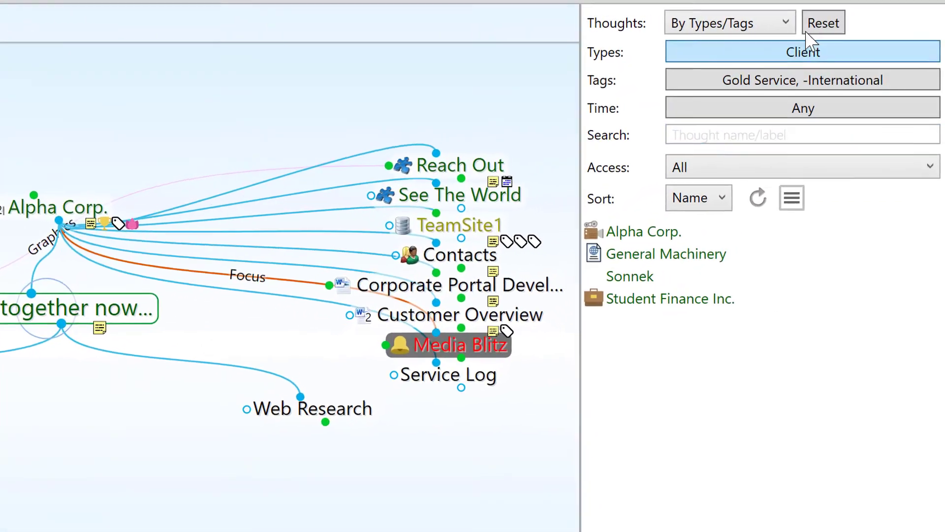
pyautogui.click(824, 25)
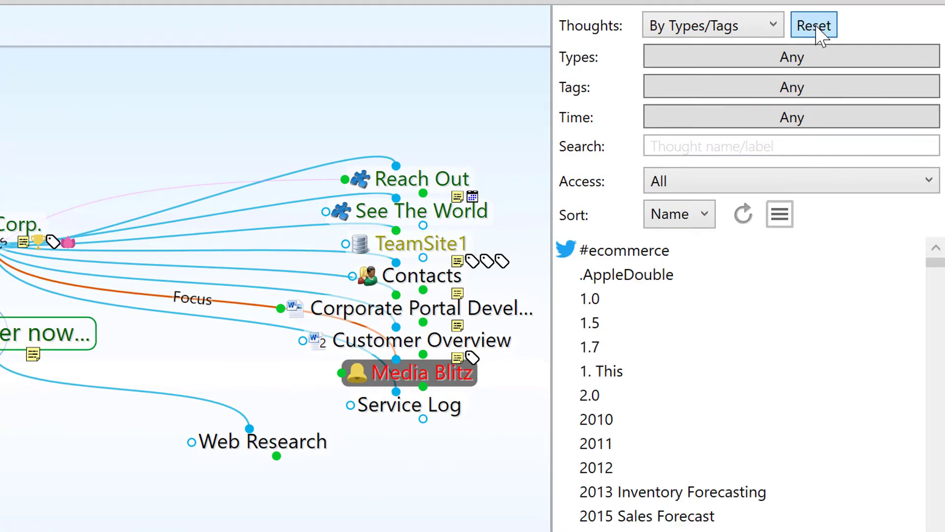
# Step: Report thoughts by internal attachments named '.doc' and refresh the list
pyautogui.click(773, 24)
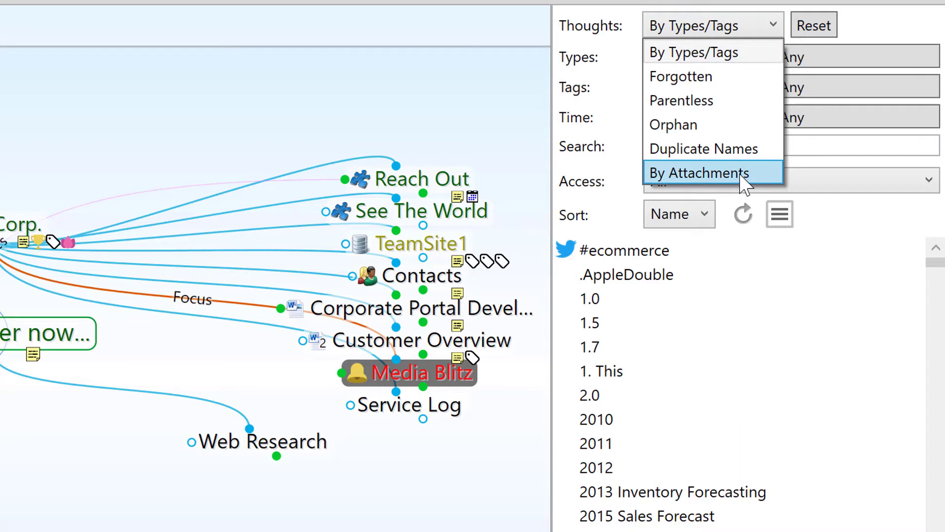
pyautogui.press('Escape')
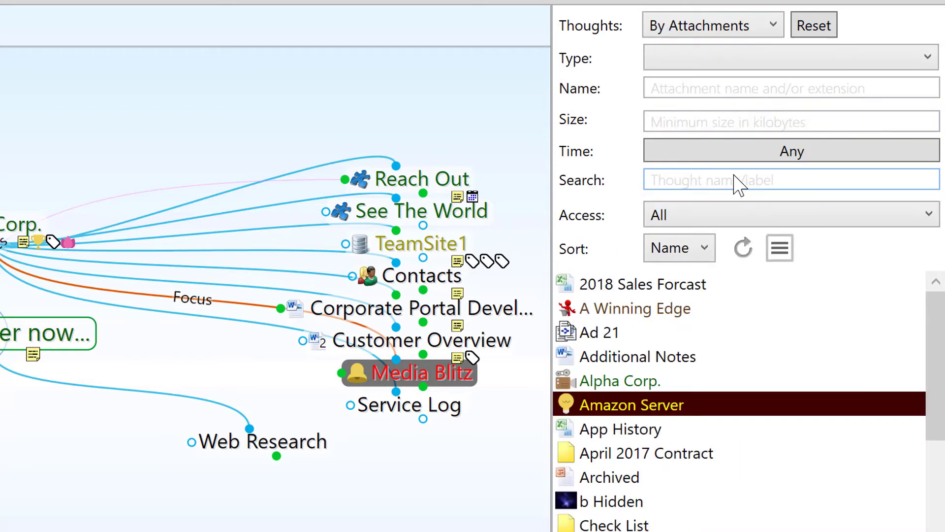
pyautogui.click(896, 61)
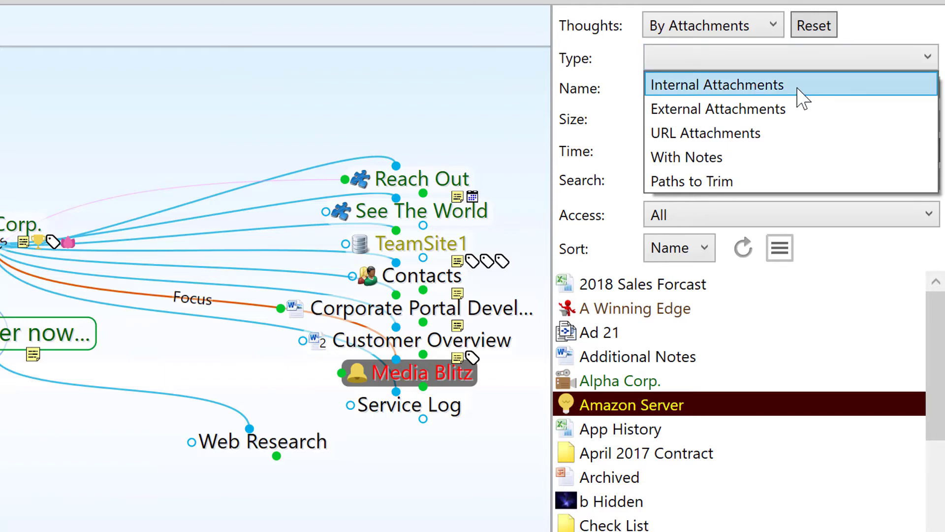
pyautogui.press('Escape')
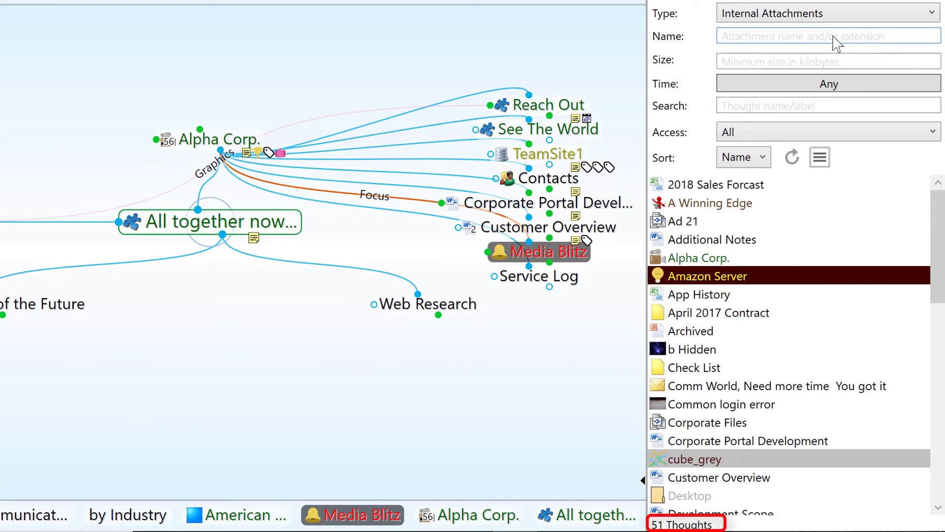
pyautogui.click(834, 36)
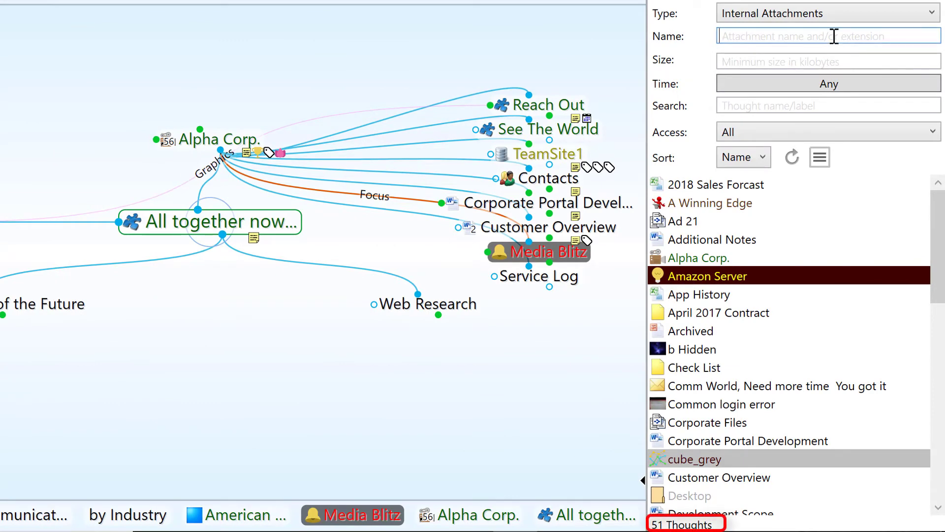
pyautogui.write('.doc')
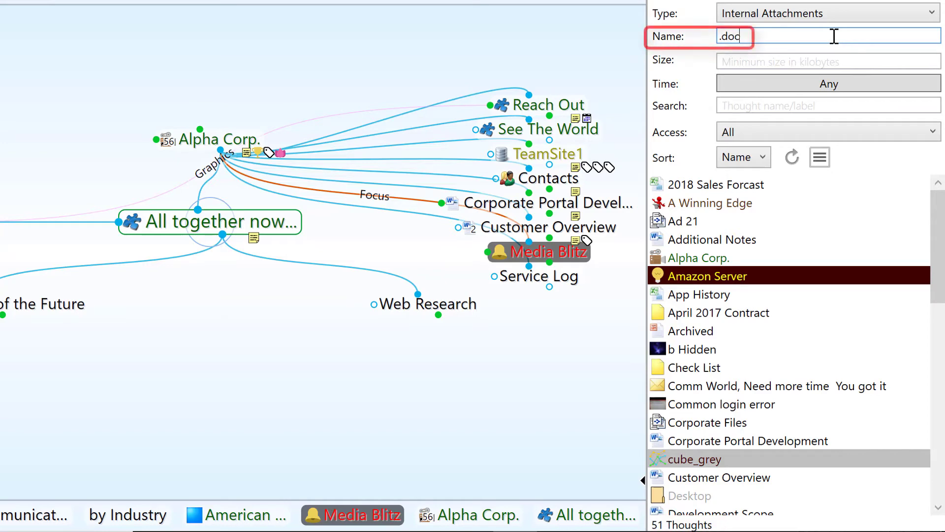
pyautogui.click(794, 158)
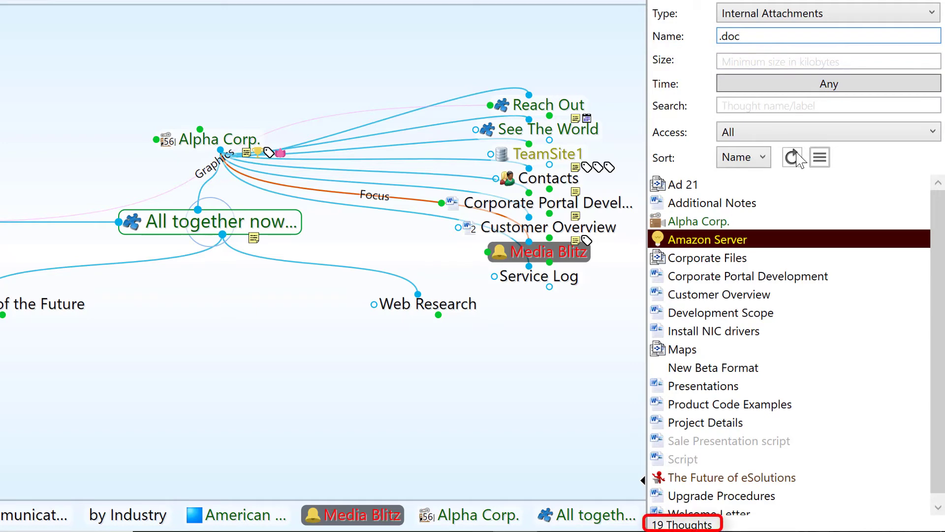
# Step: Set the time filter to Modified between 1/14/2018 and 2/15/2018
pyautogui.click(818, 84)
pyautogui.click(765, 121)
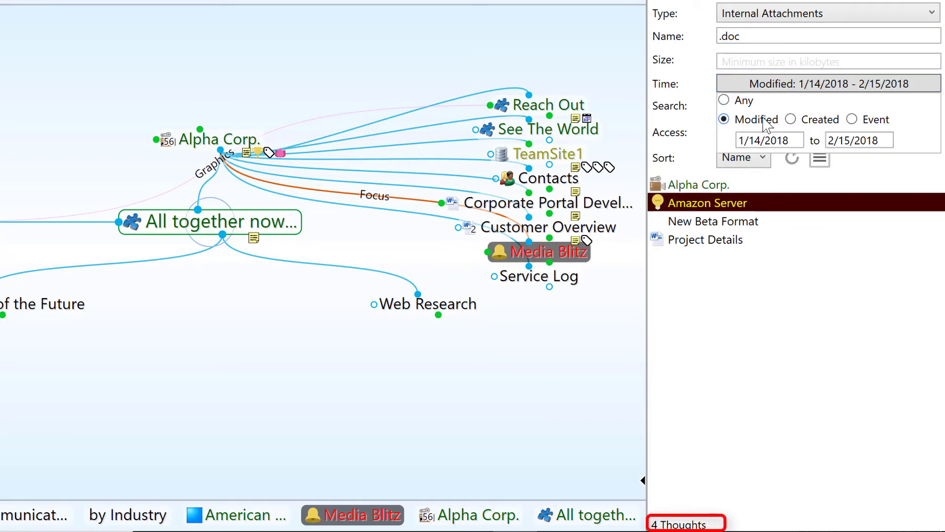
pyautogui.click(828, 314)
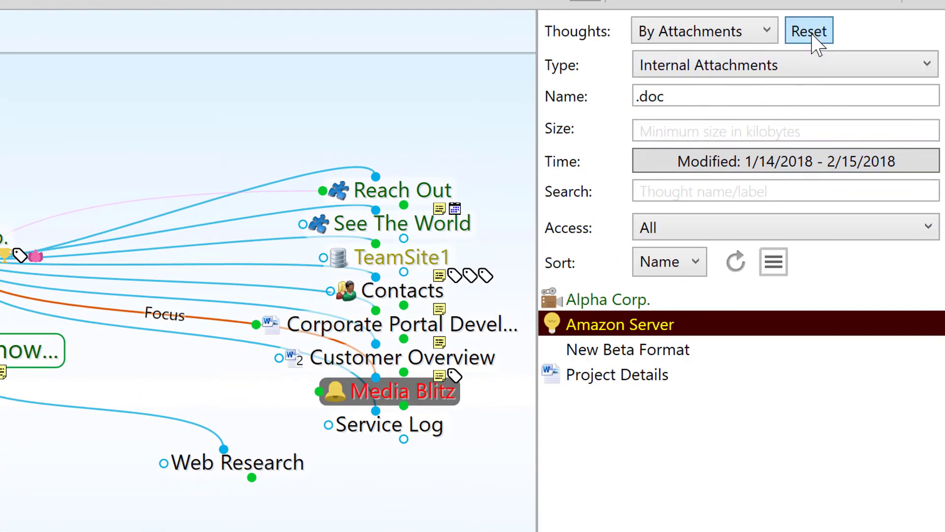
# Step: Reset the filters and switch the report from Forgotten through Duplicate Names to Orphan thoughts
pyautogui.click(812, 35)
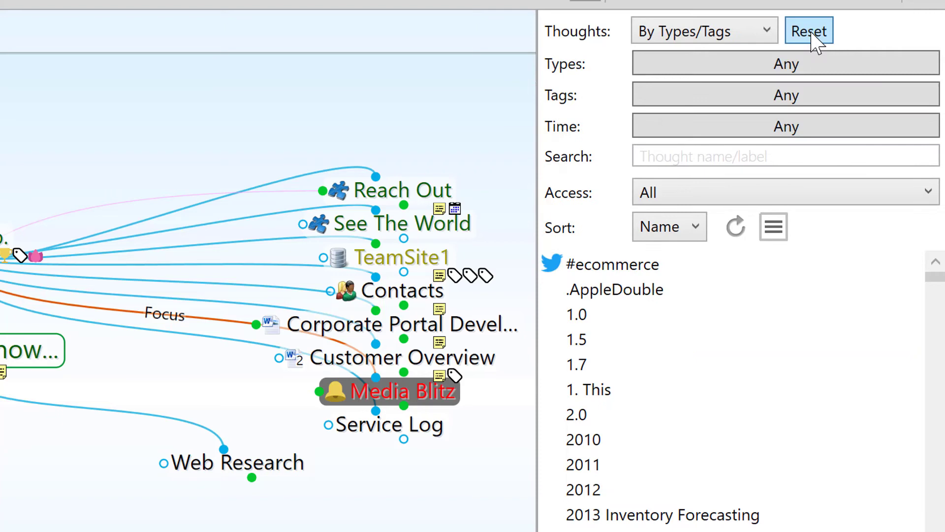
pyautogui.click(765, 35)
pyautogui.click(721, 93)
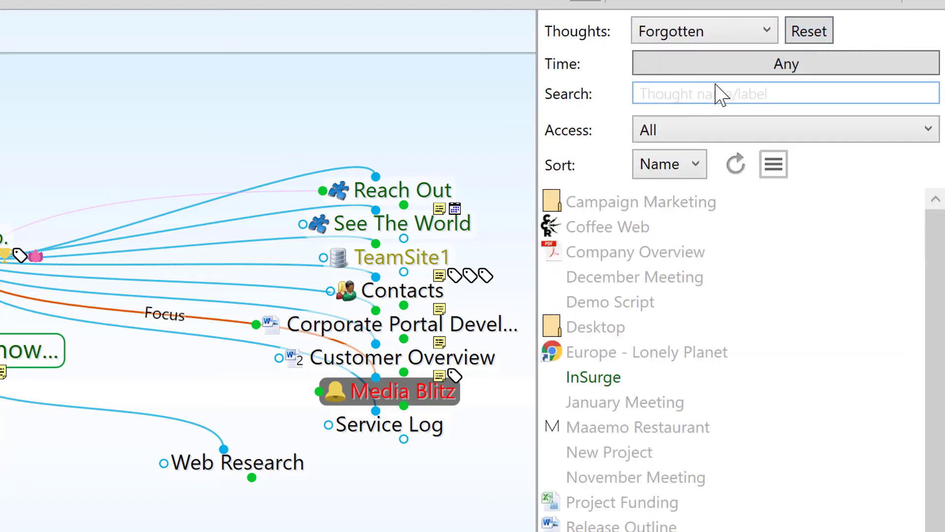
pyautogui.click(767, 34)
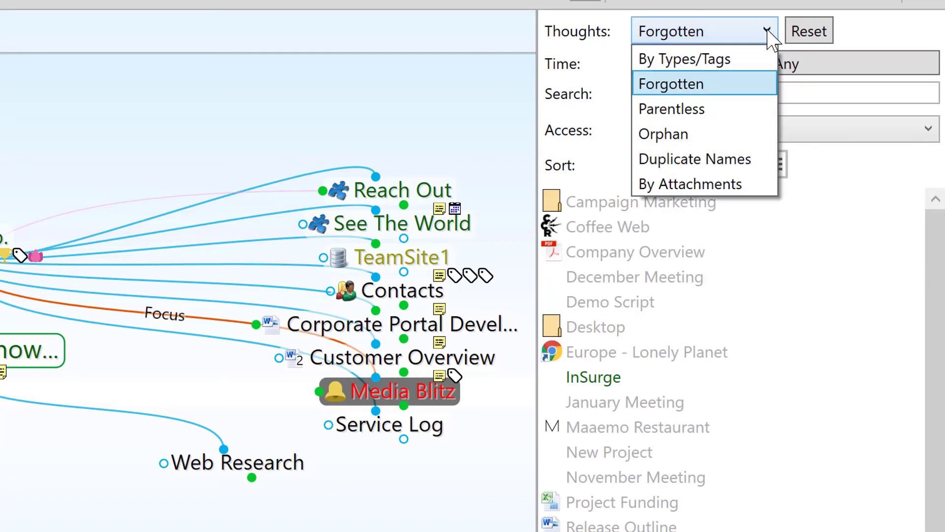
pyautogui.click(744, 162)
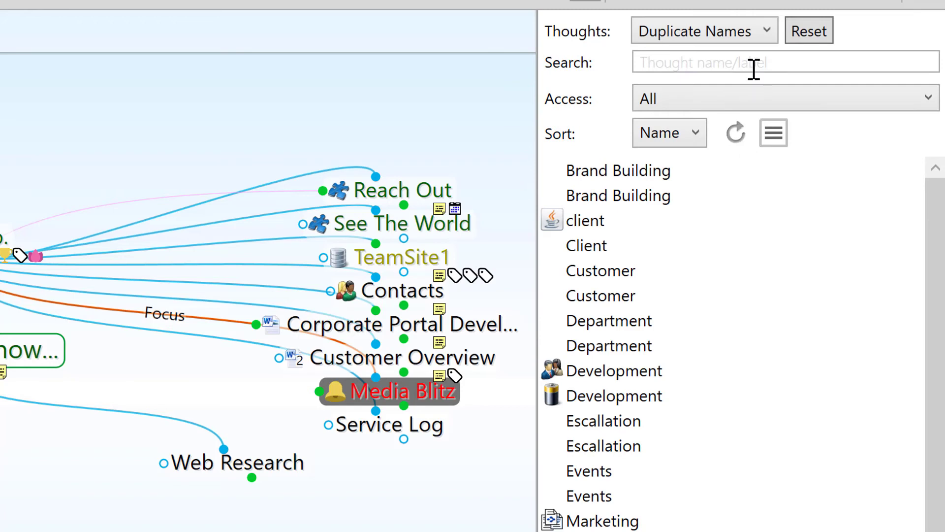
pyautogui.click(766, 33)
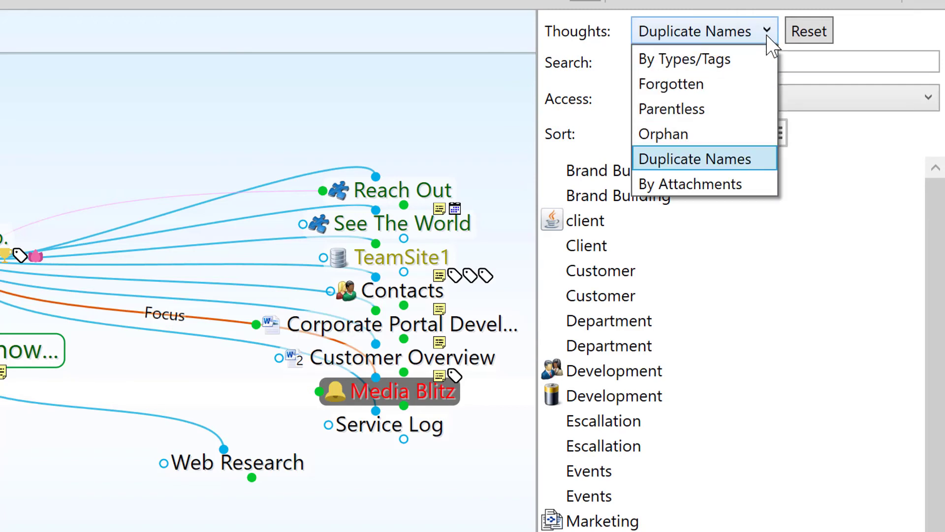
pyautogui.click(729, 136)
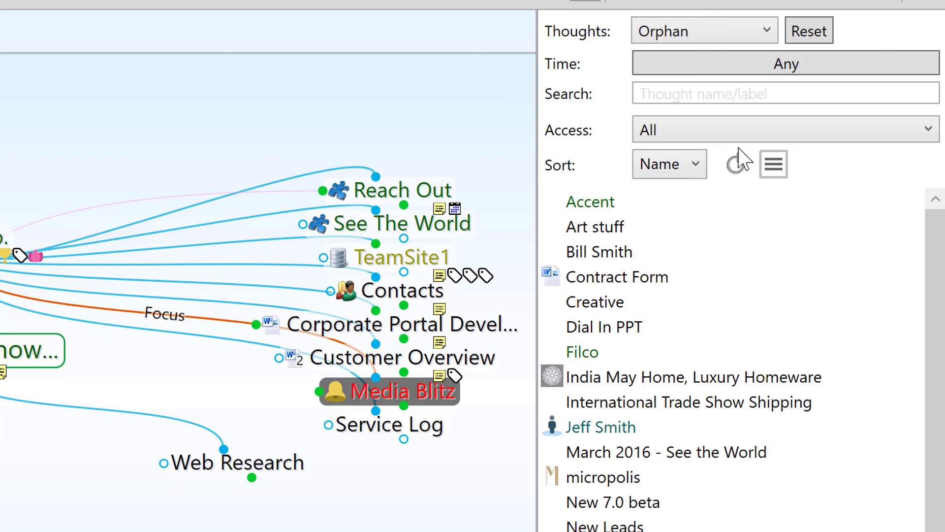
# Step: Load the saved 'Client Outreach' report: Client thoughts modified 1/16/2018–2/14/2018
pyautogui.click(772, 166)
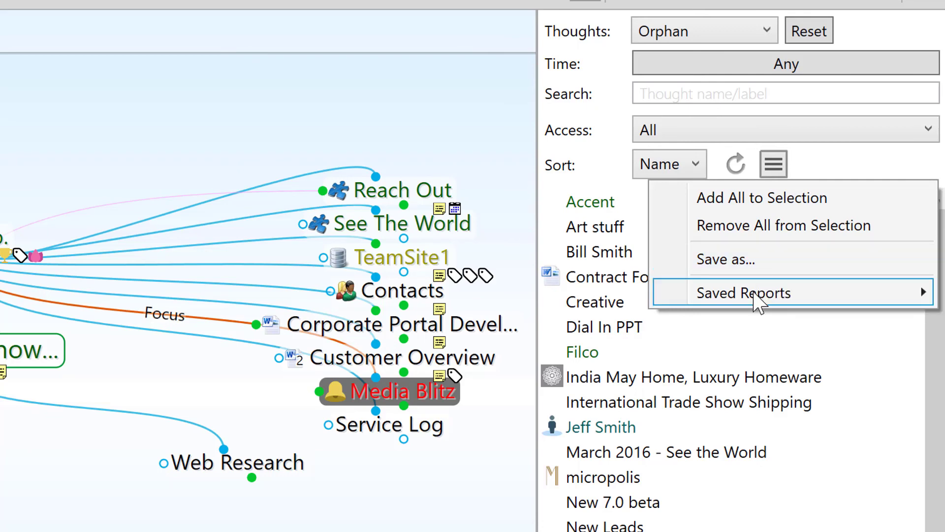
pyautogui.moveTo(758, 301)
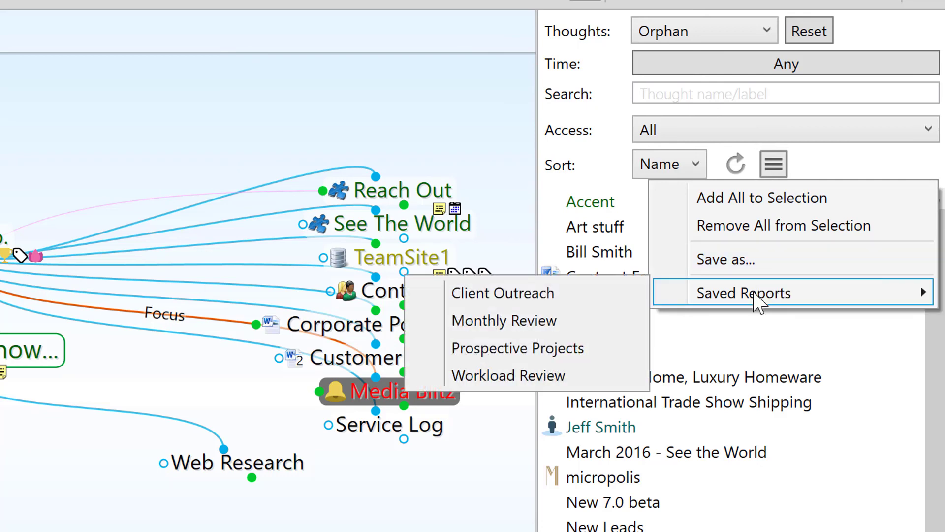
pyautogui.click(592, 308)
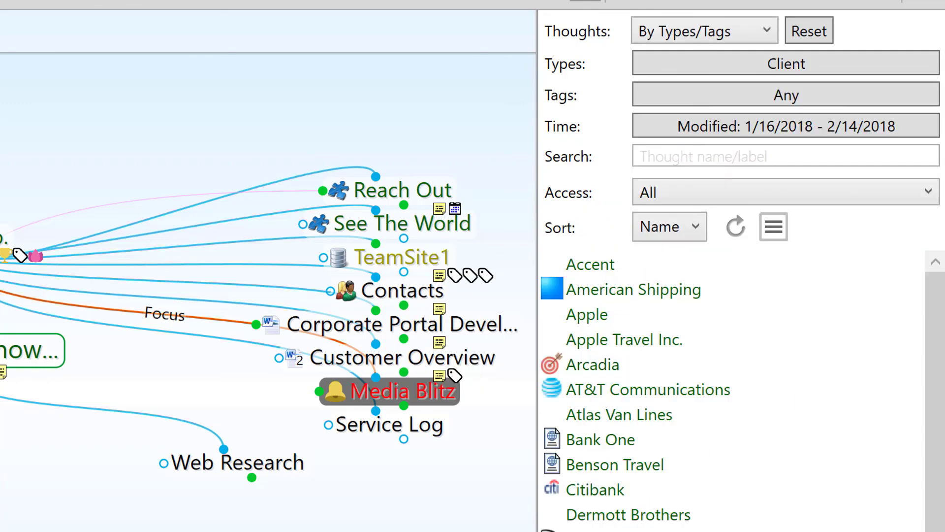